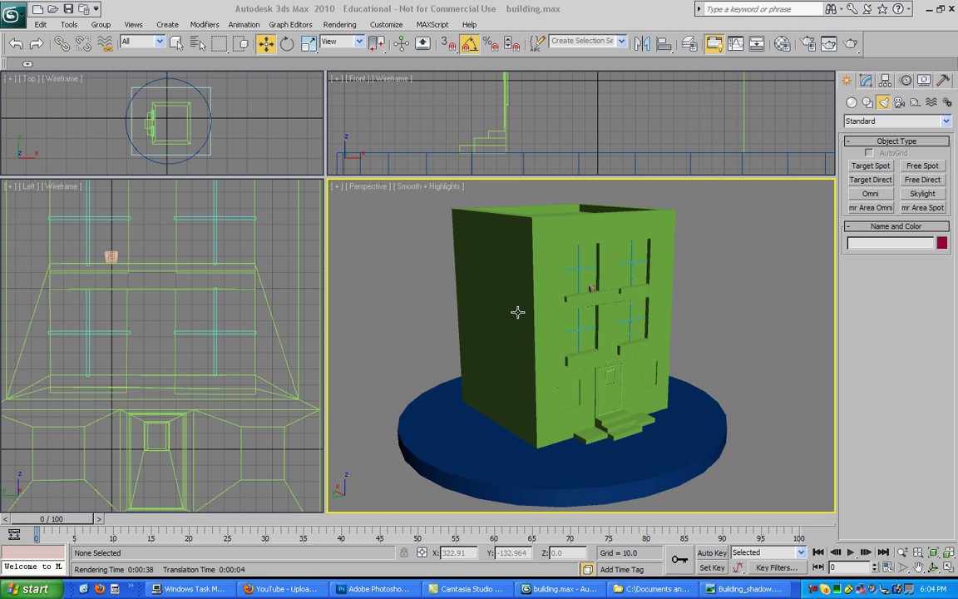
Step: Pan and orbit the Perspective view to look down on the building's roof, then open the Material Editor
middle_drag(387, 297, 411, 311)
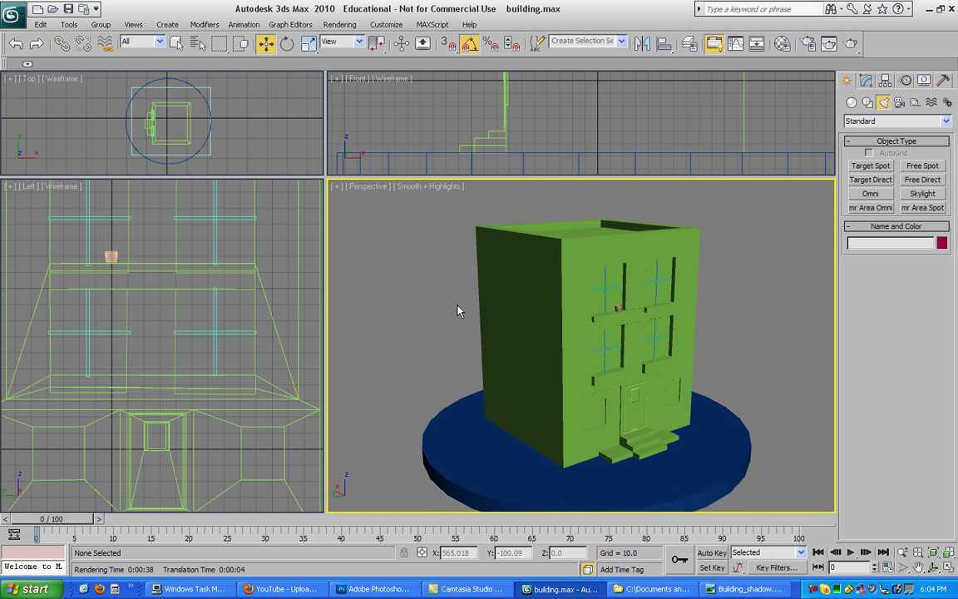
alt+middle_drag(522, 325, 554, 300)
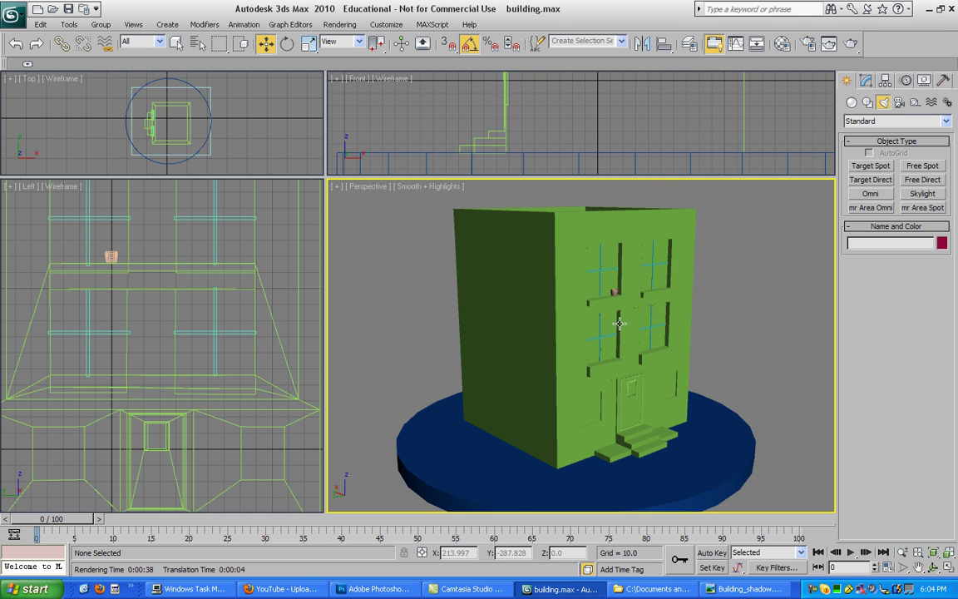
alt+middle_drag(624, 324, 598, 323)
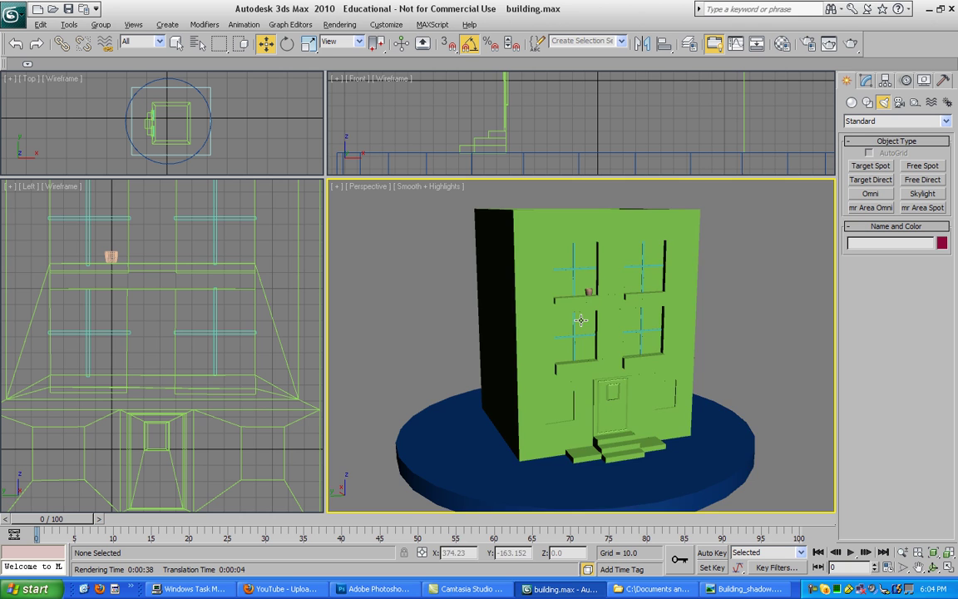
alt+middle_drag(597, 323, 598, 337)
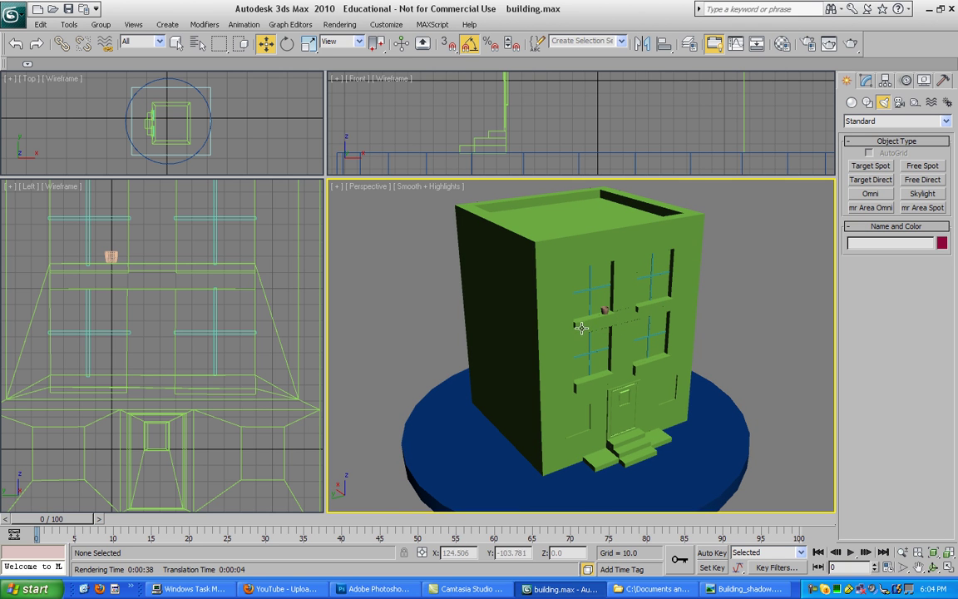
key(m)
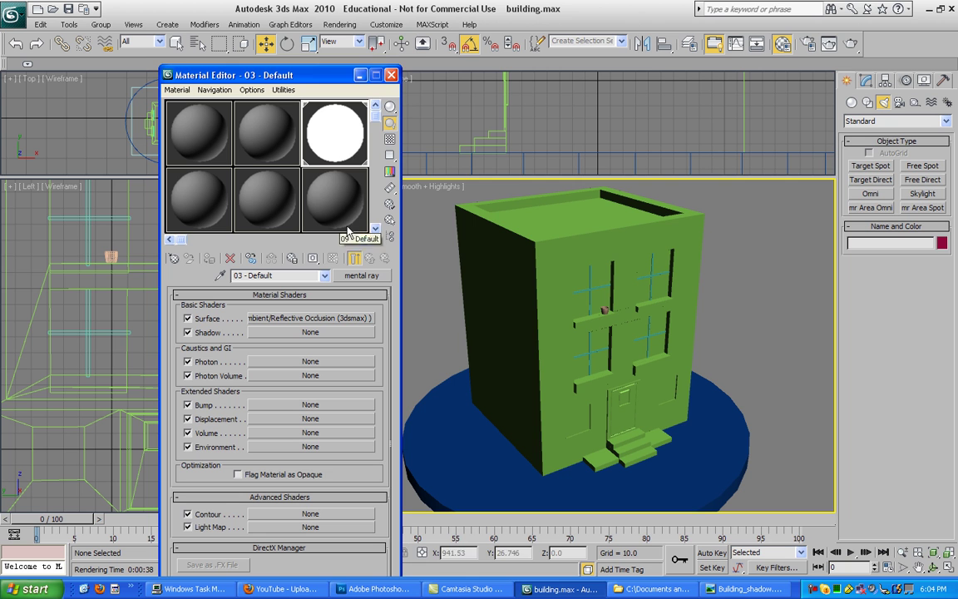
Step: Open Render Setup from the Rendering menu on its Common tab
click(340, 24)
click(364, 51)
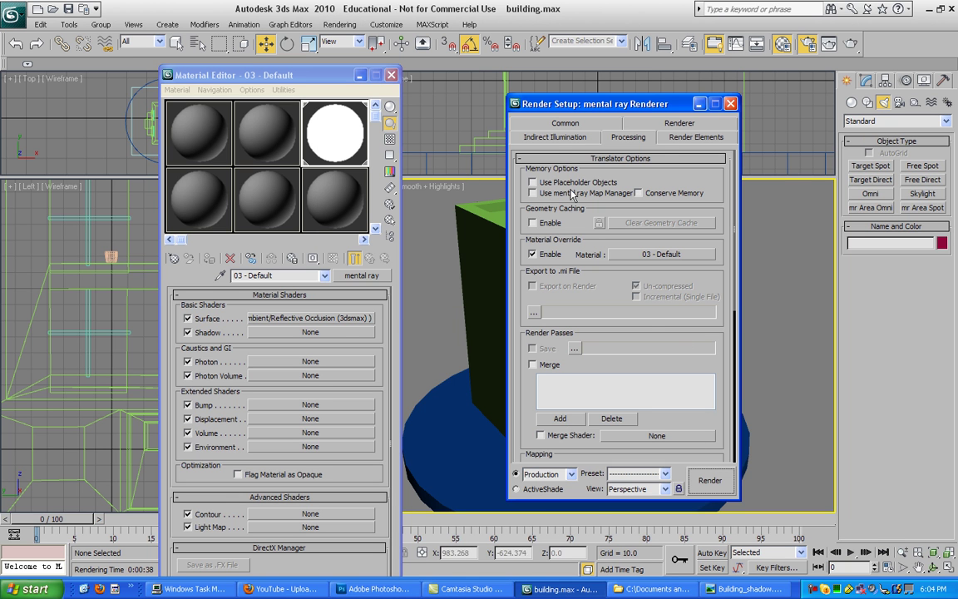
click(536, 122)
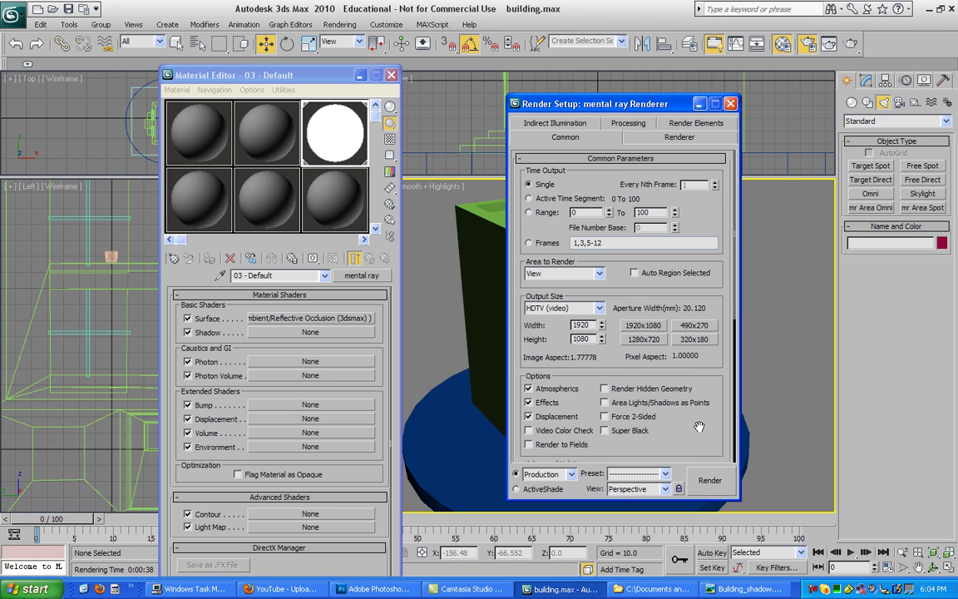
scroll(657, 437, down, 5)
Step: Check under Assign Renderer that mental ray stays the production renderer
click(592, 454)
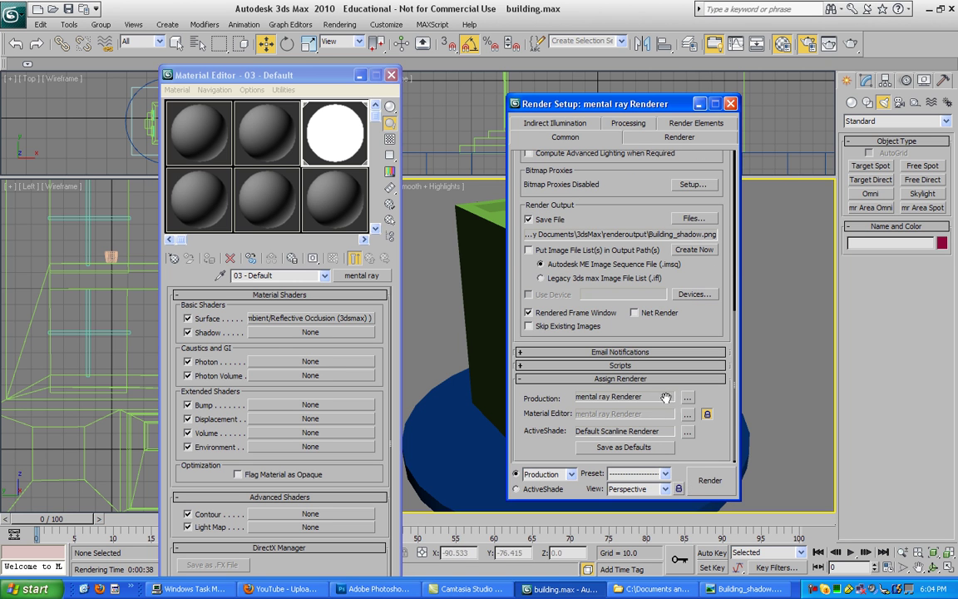
click(688, 400)
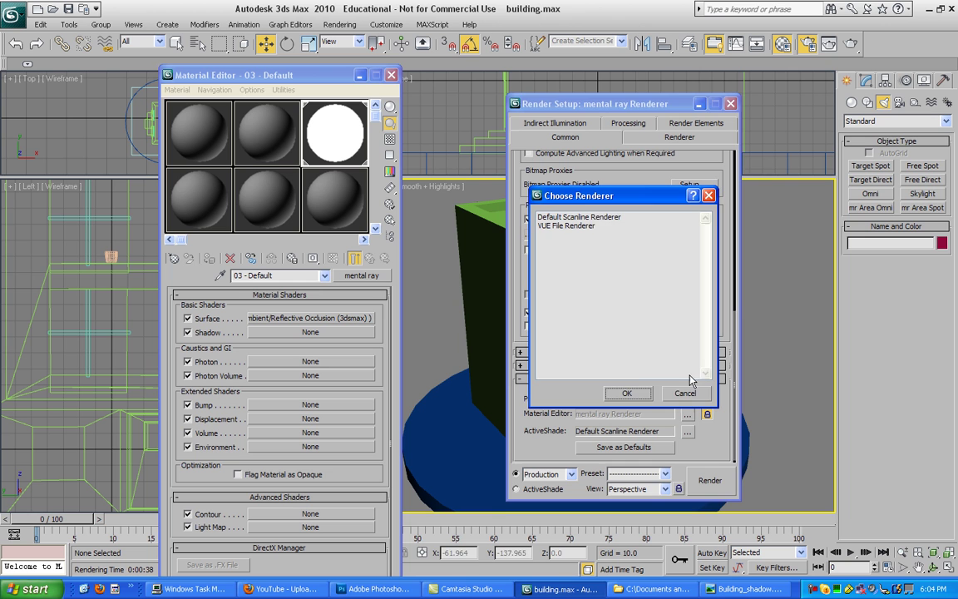
click(685, 392)
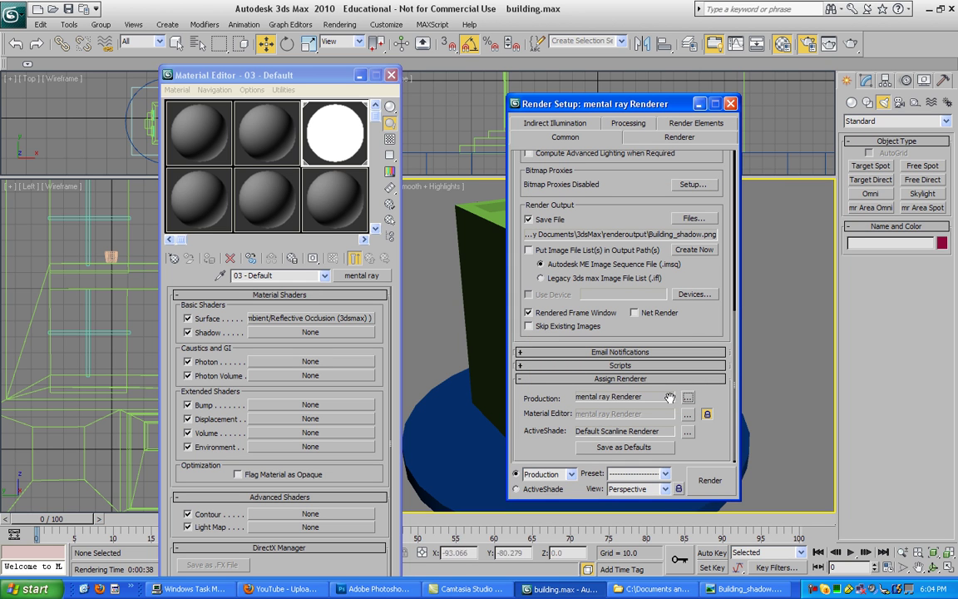
click(688, 398)
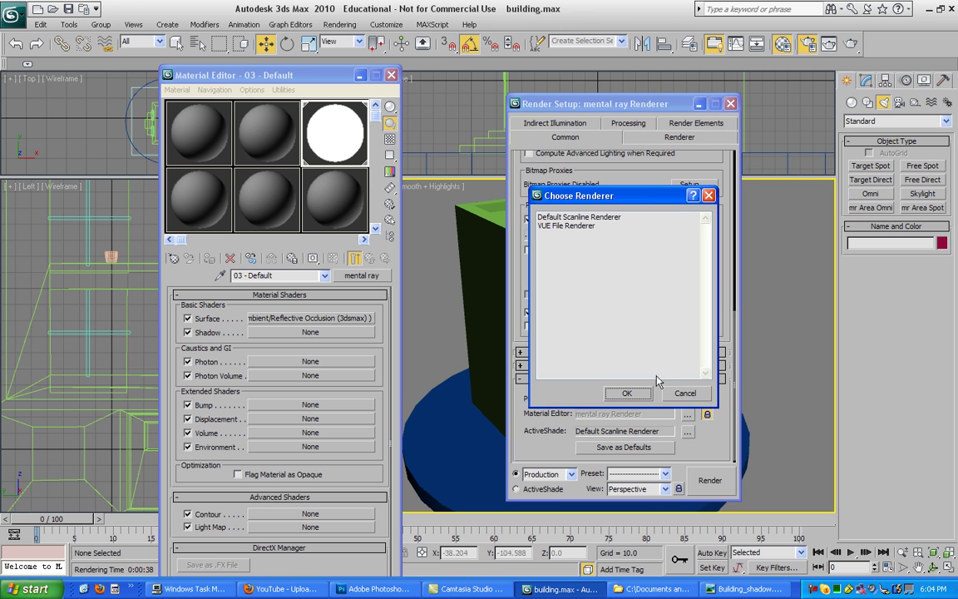
click(627, 392)
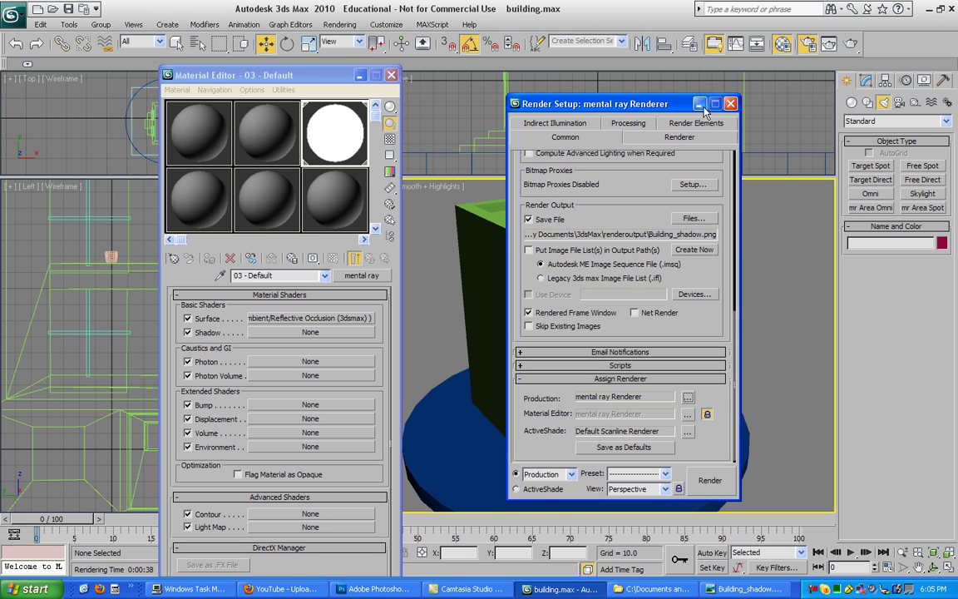
Step: Make material slot 6 a mental ray material with an Ambient/Reflective Occlusion (3dsmax) surface shader
click(730, 103)
click(320, 213)
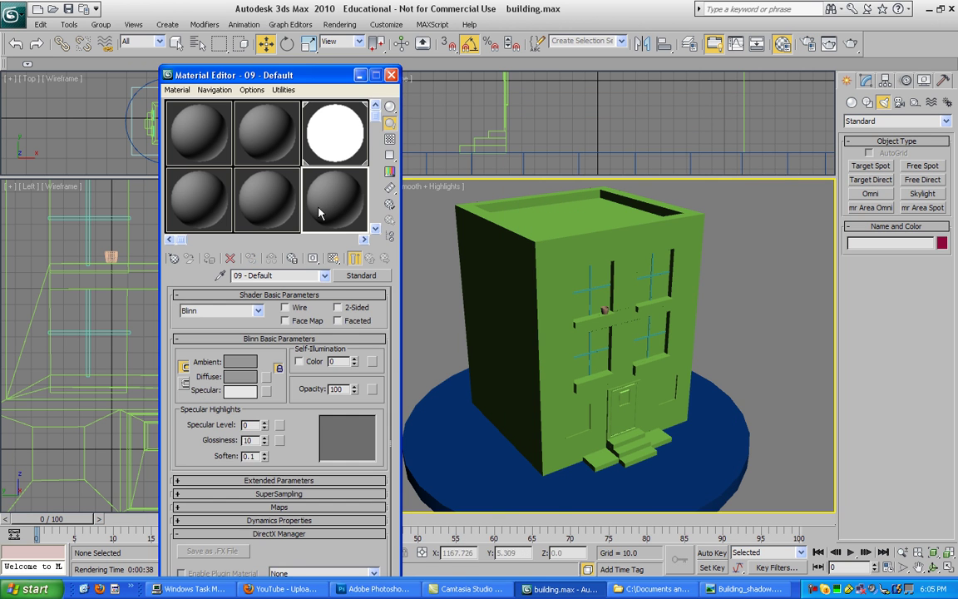
click(361, 276)
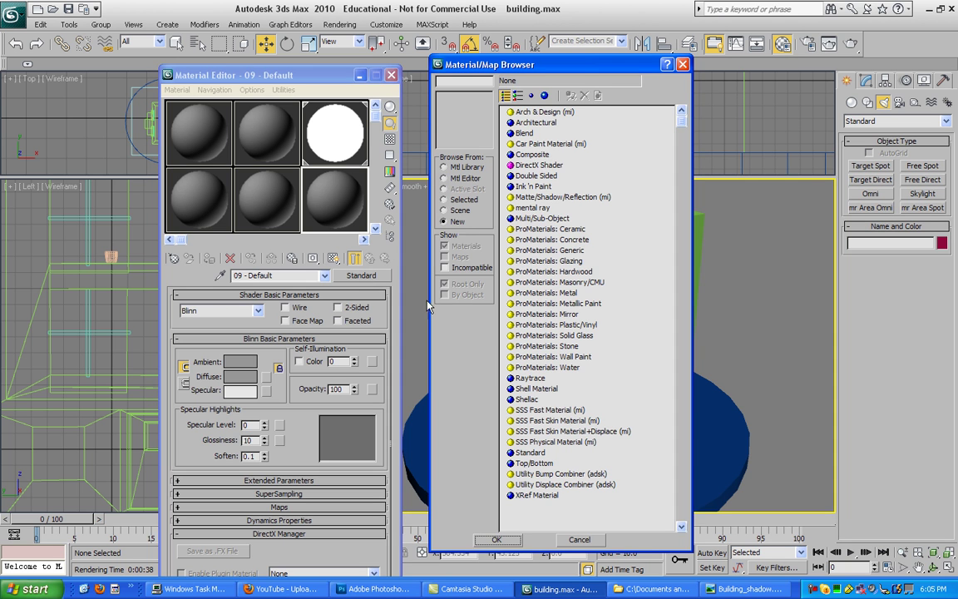
double_click(532, 207)
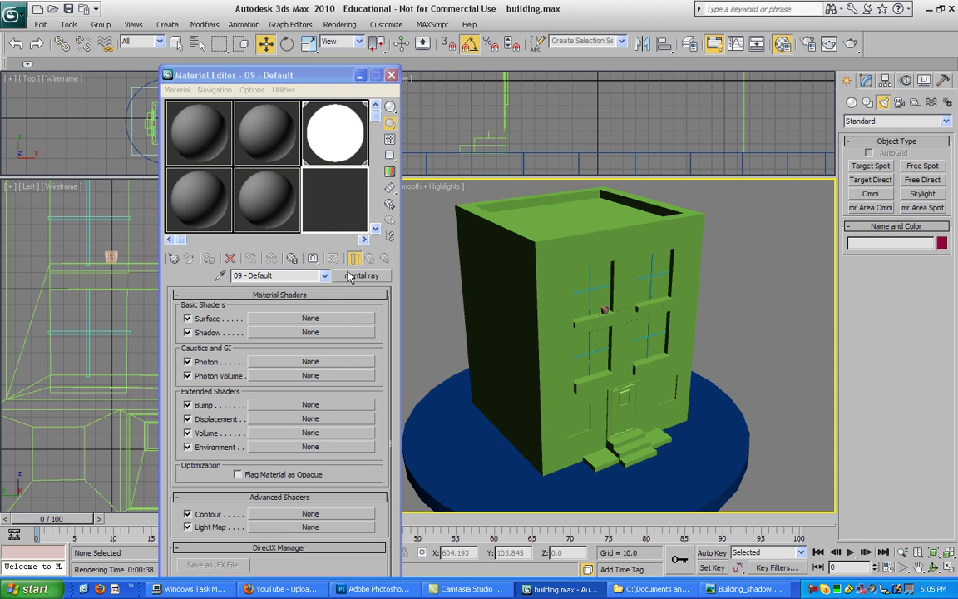
click(303, 320)
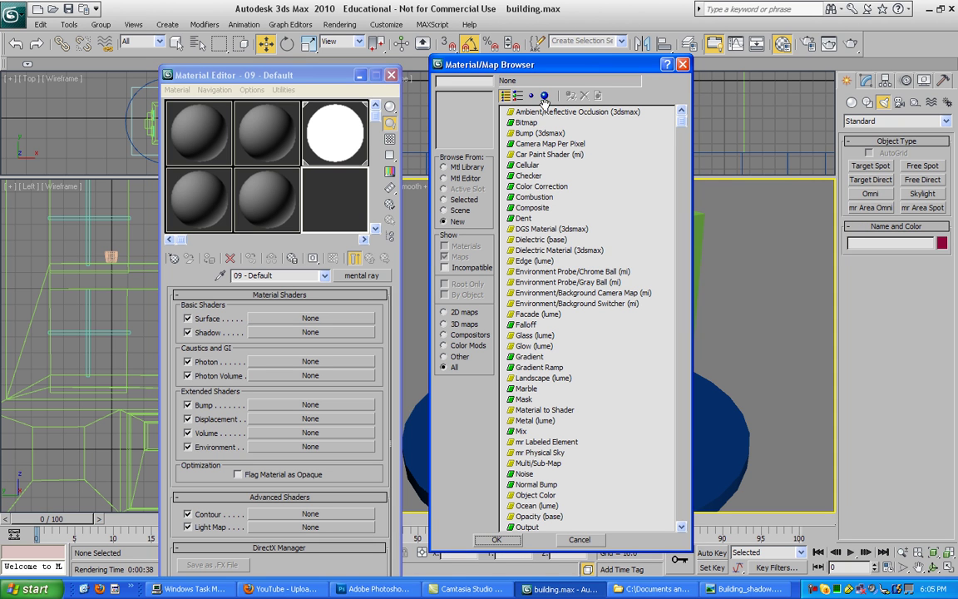
double_click(541, 111)
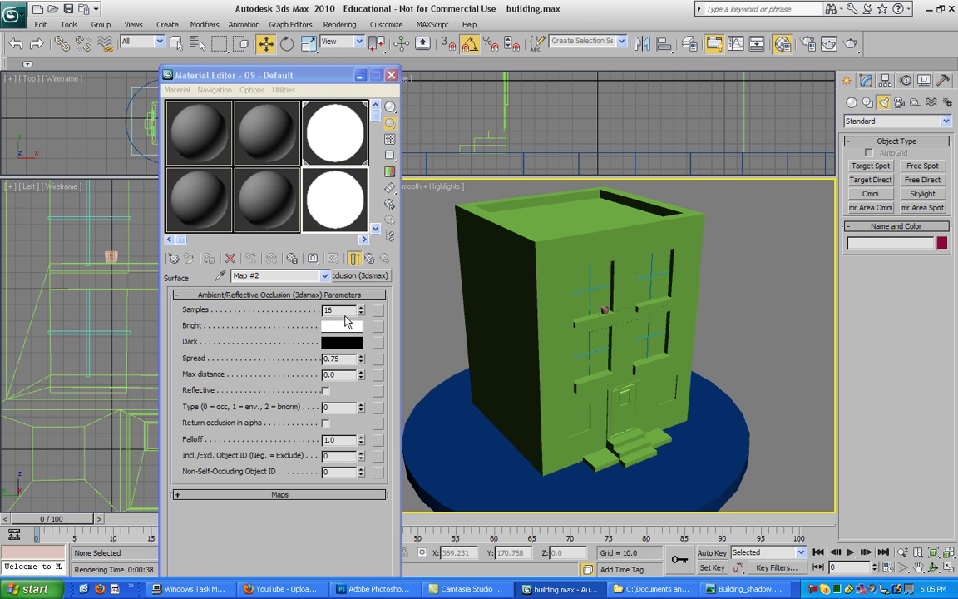
double_click(342, 310)
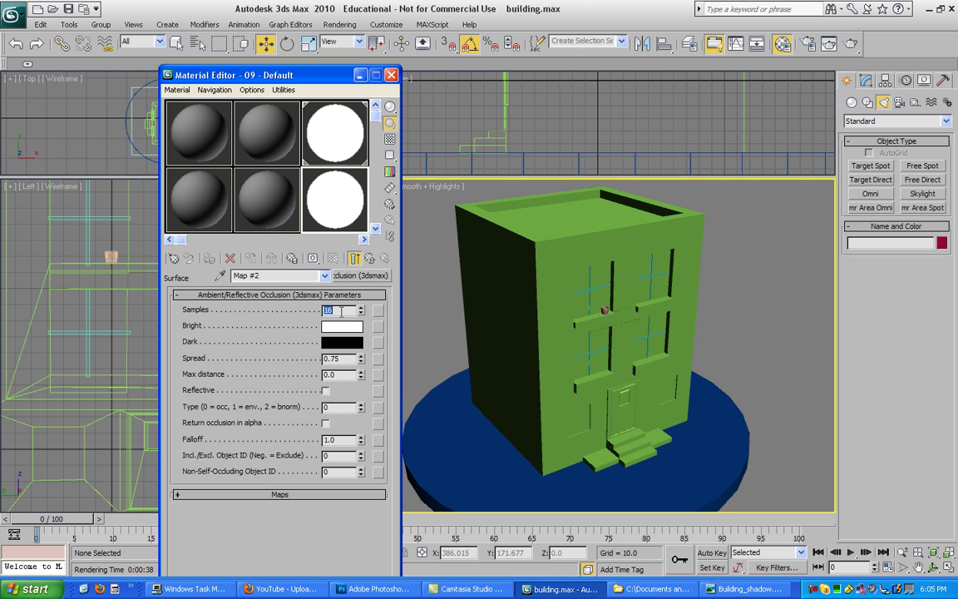
Step: Give the occlusion shader Samples 44, Spread 1.0 and Max distance 90
key(Tab)
text(1)
key(Tab)
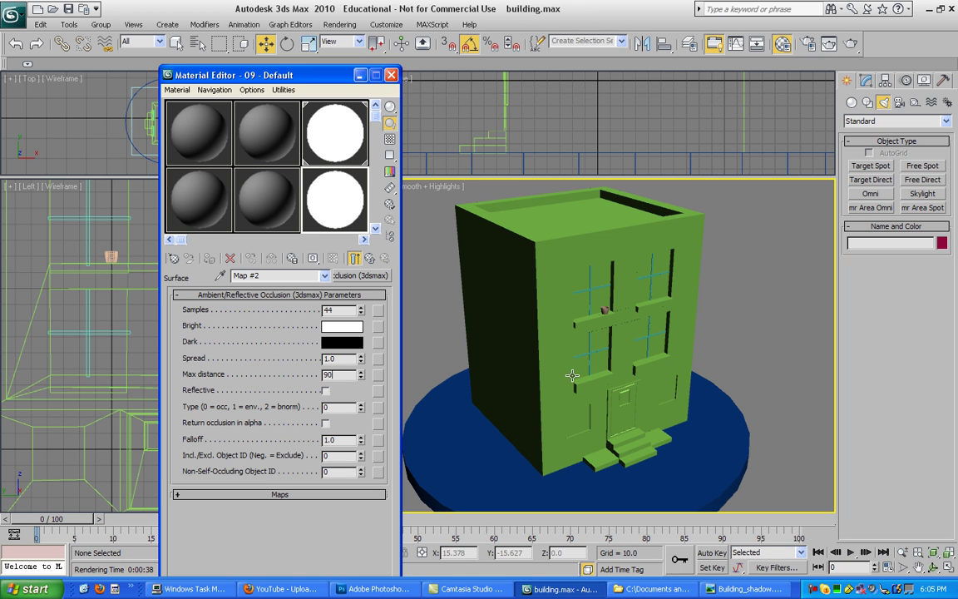
key(Return)
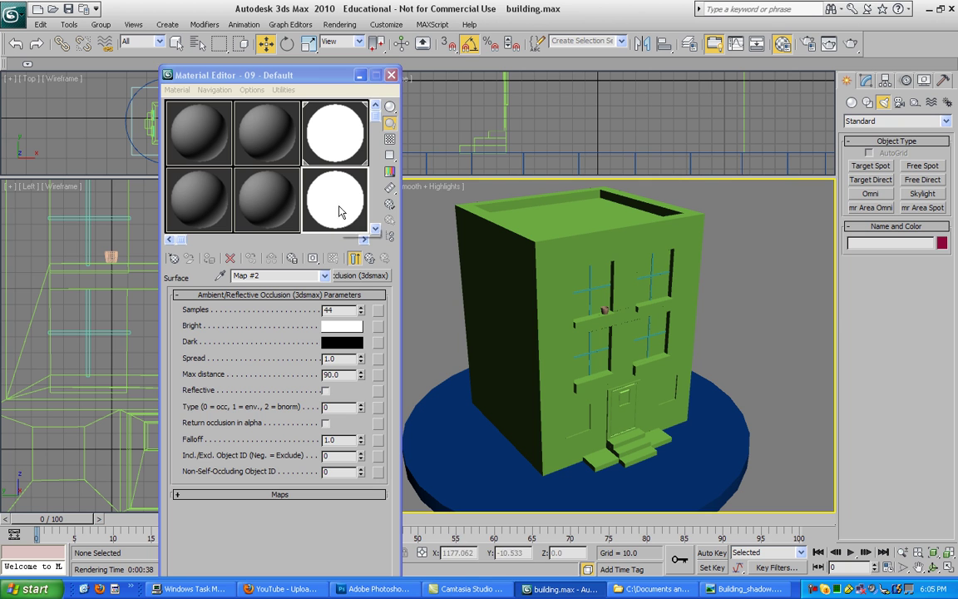
Step: Enable Material Override in Render Setup's Processing tab, using material 09 - Default as an instance
click(340, 24)
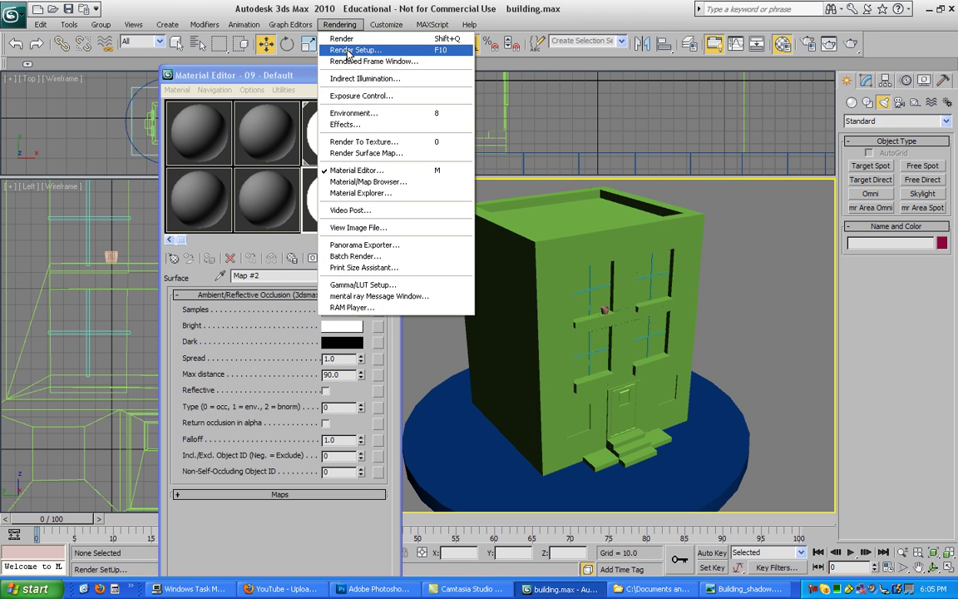
click(341, 50)
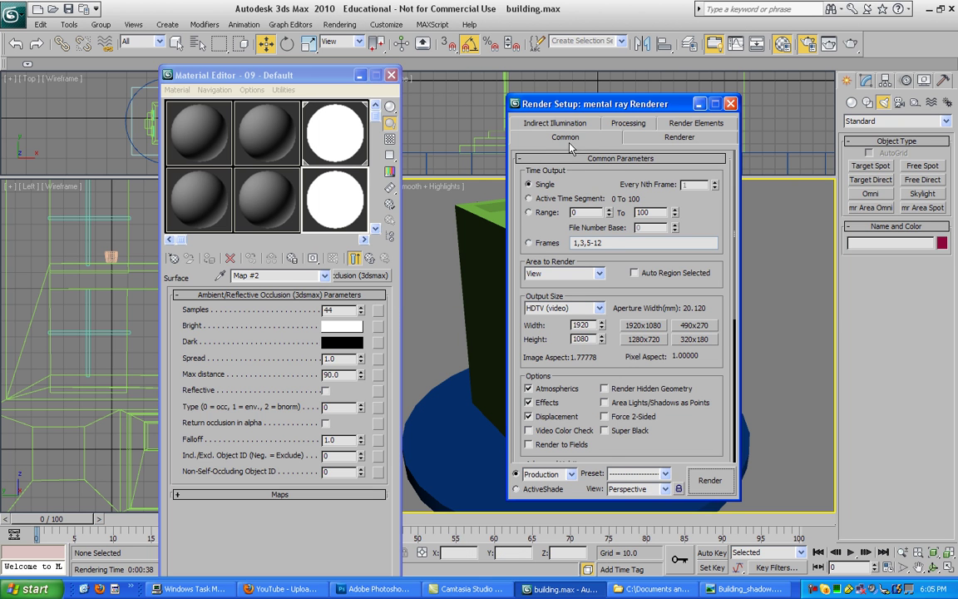
click(624, 124)
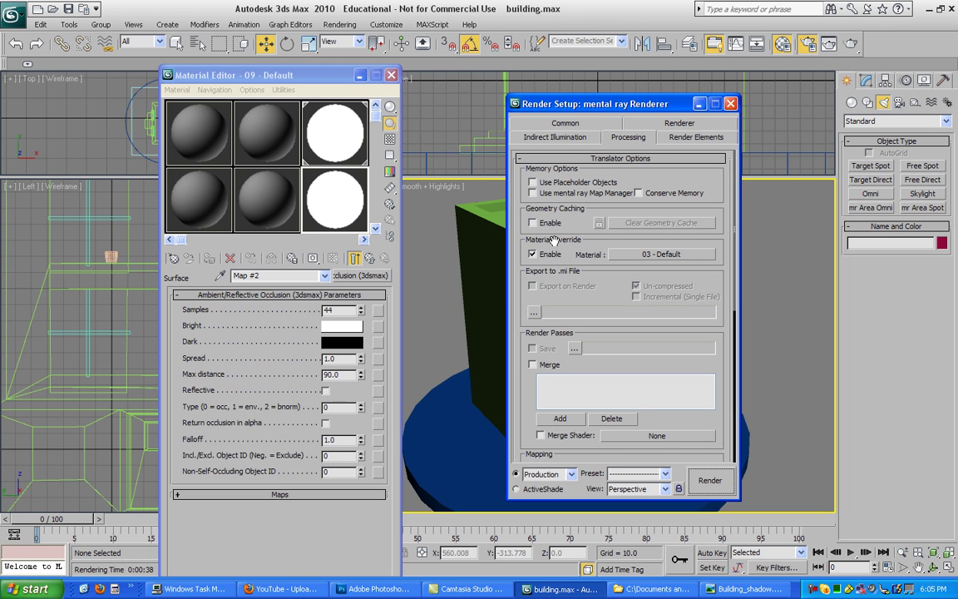
click(532, 254)
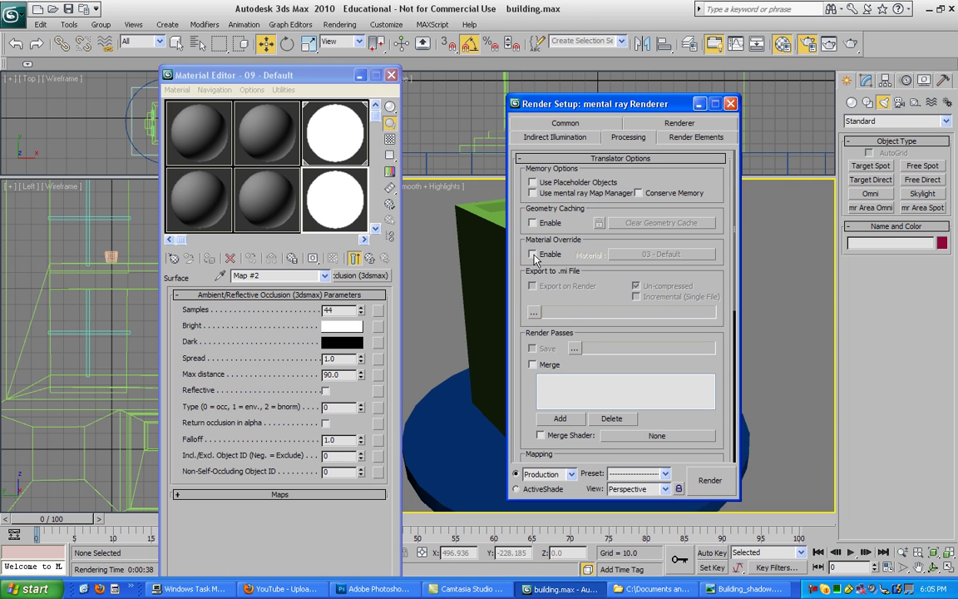
click(532, 255)
click(336, 207)
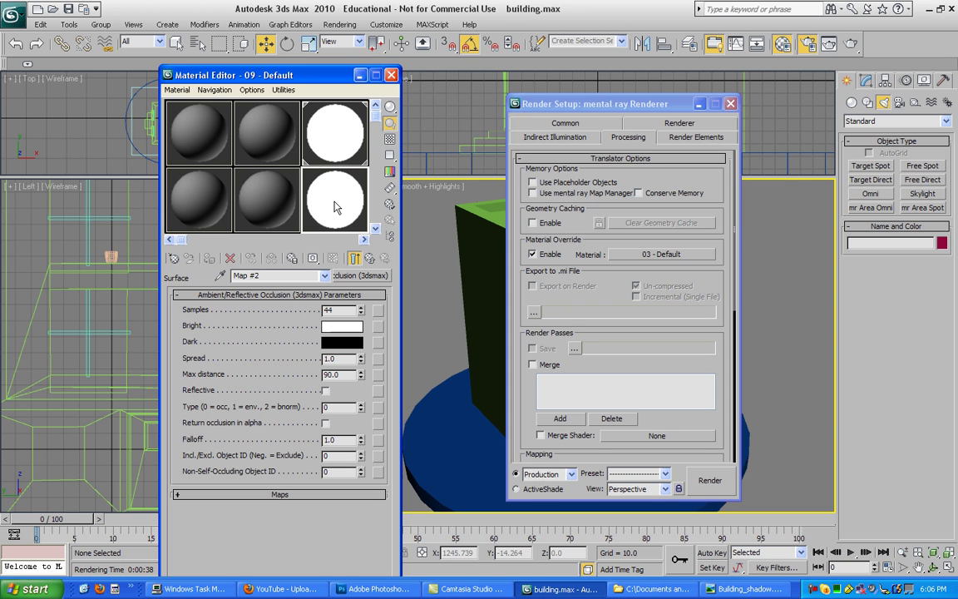
drag(335, 207, 624, 246)
click(593, 333)
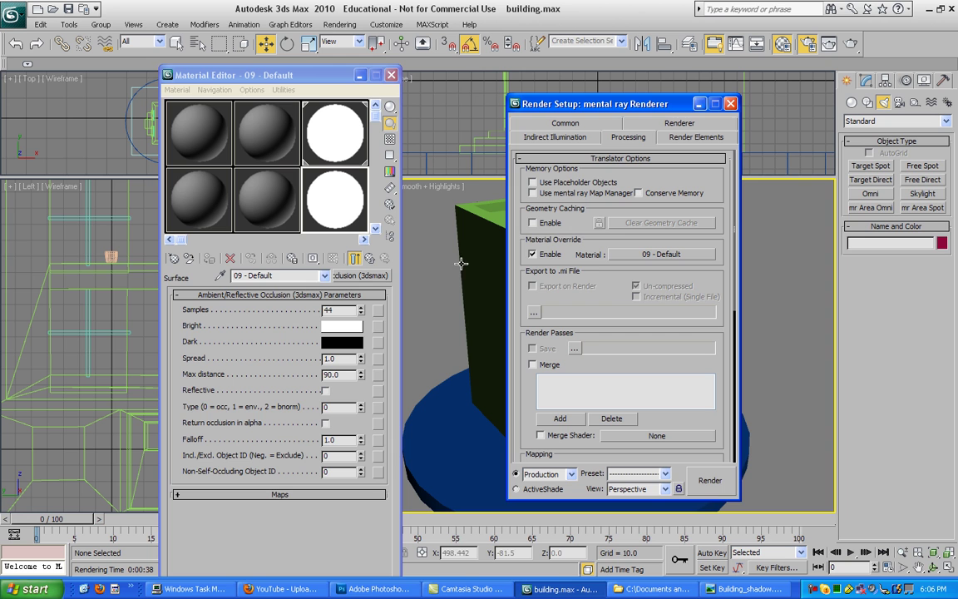
Step: Render the scene with Save File turned off, declining to overwrite Building_shadow.png
click(713, 481)
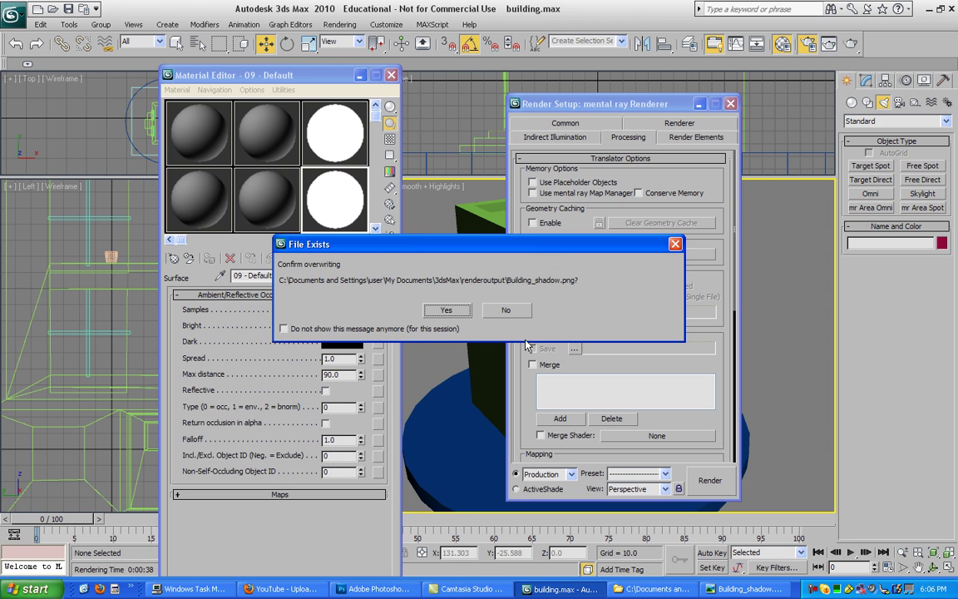
click(505, 309)
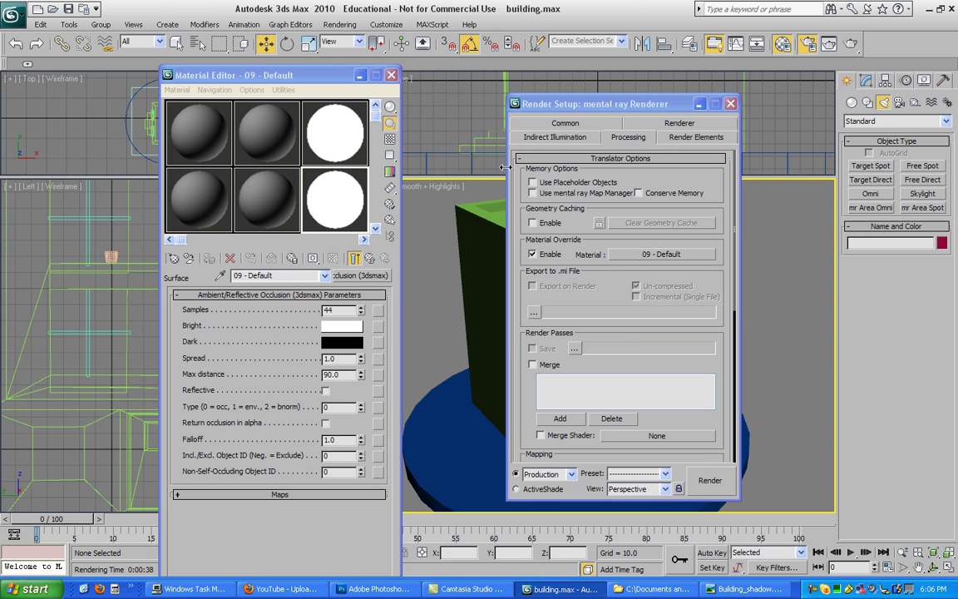
click(565, 122)
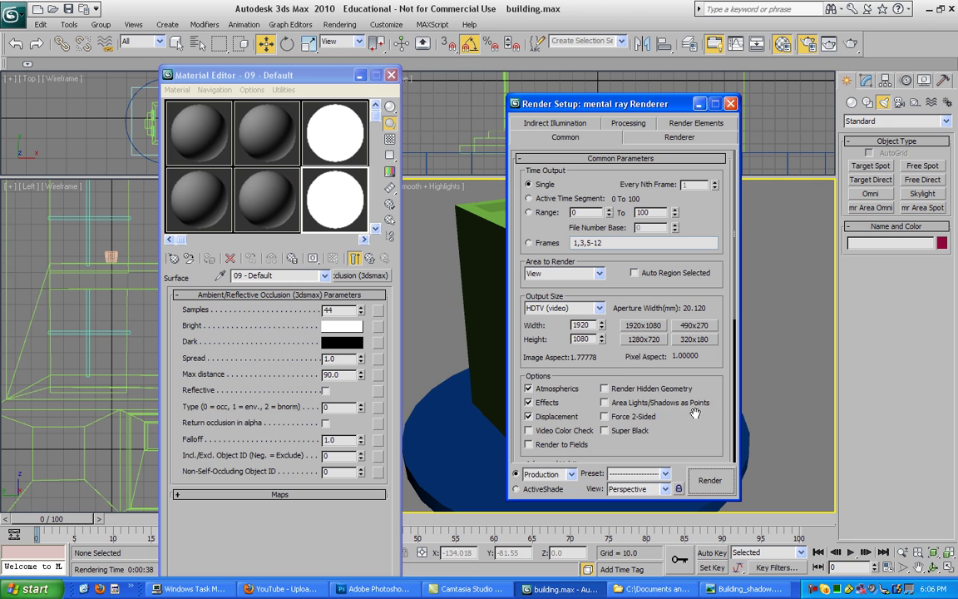
scroll(690, 315, down, 3)
scroll(690, 314, down, 2)
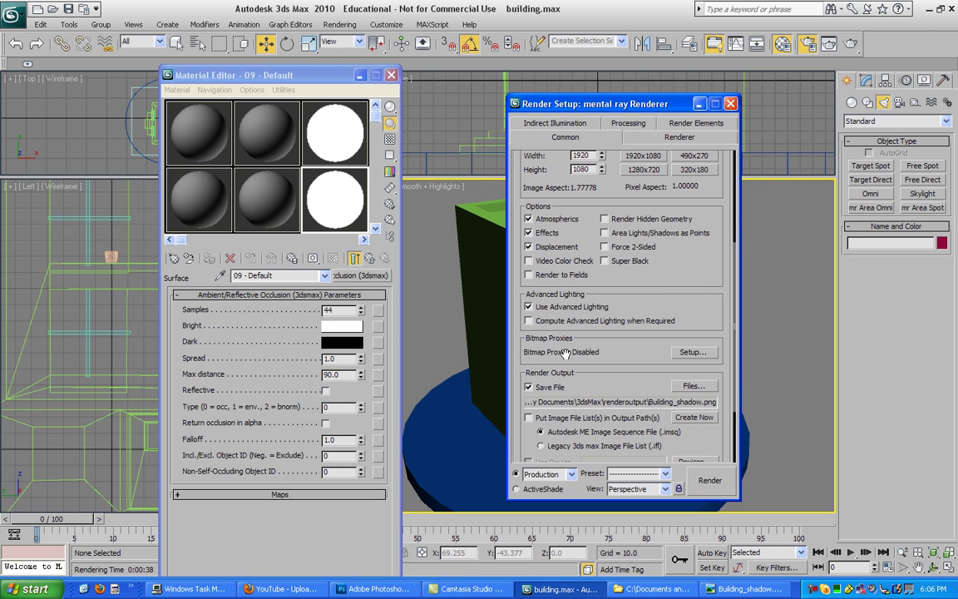
click(529, 387)
click(706, 477)
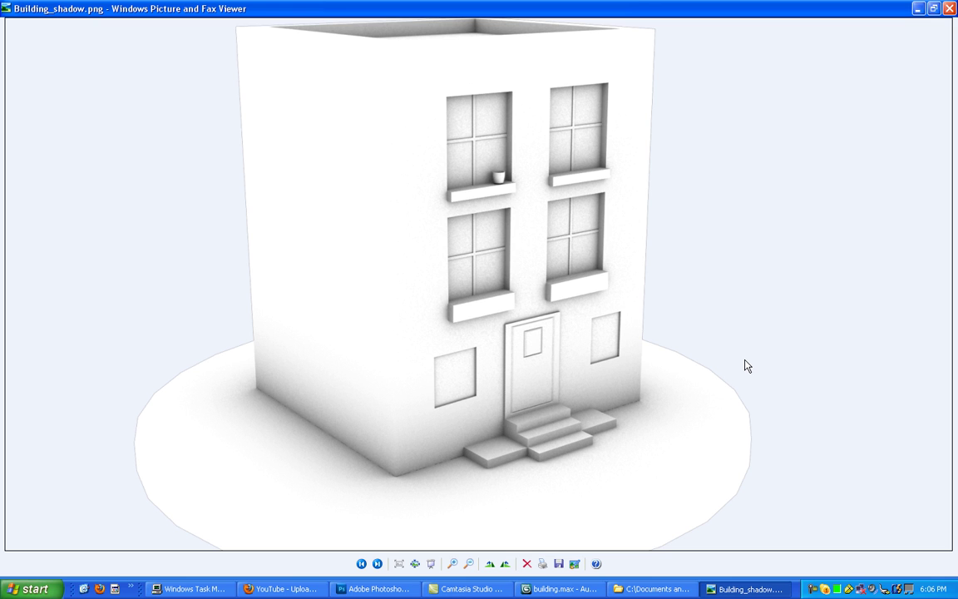
Step: Close the Building_shadow.png viewer to return to 3ds Max
click(950, 8)
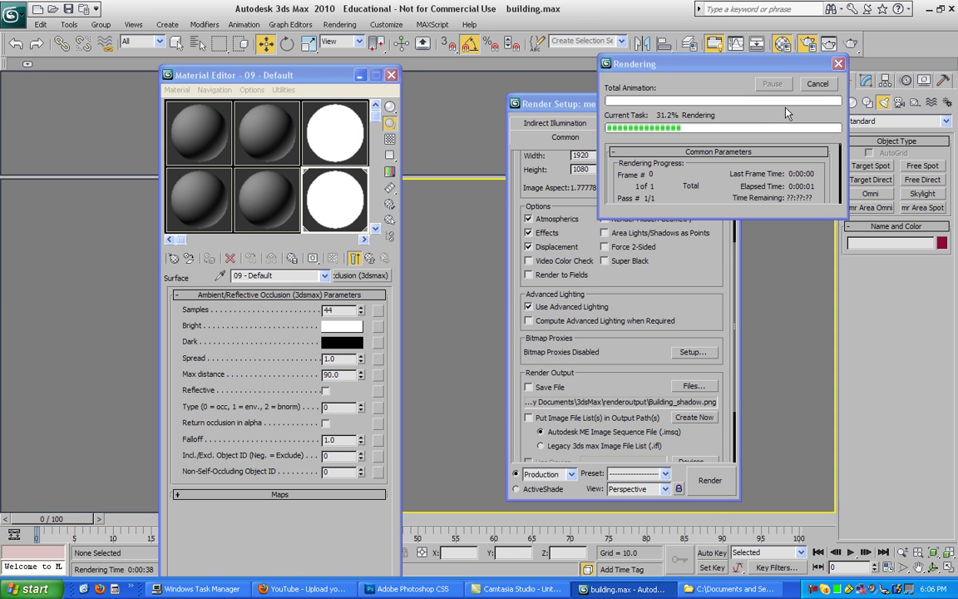
Step: Cancel the in-progress occlusion render from the Rendering progress dialog
click(818, 85)
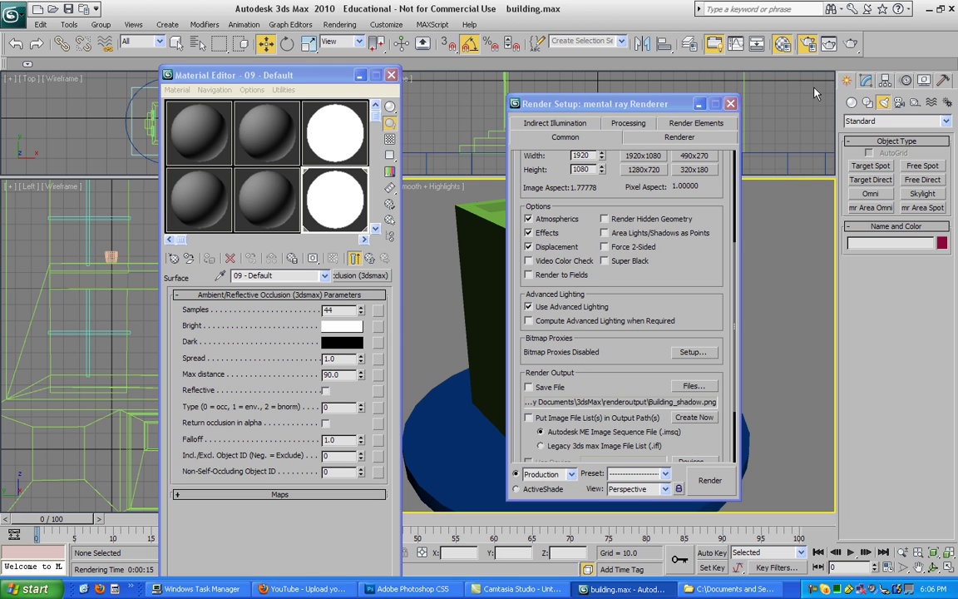
Step: Show the Final Gather settings on the Indirect Illumination tab, leaving Use Radius Interpolation Method off
click(555, 123)
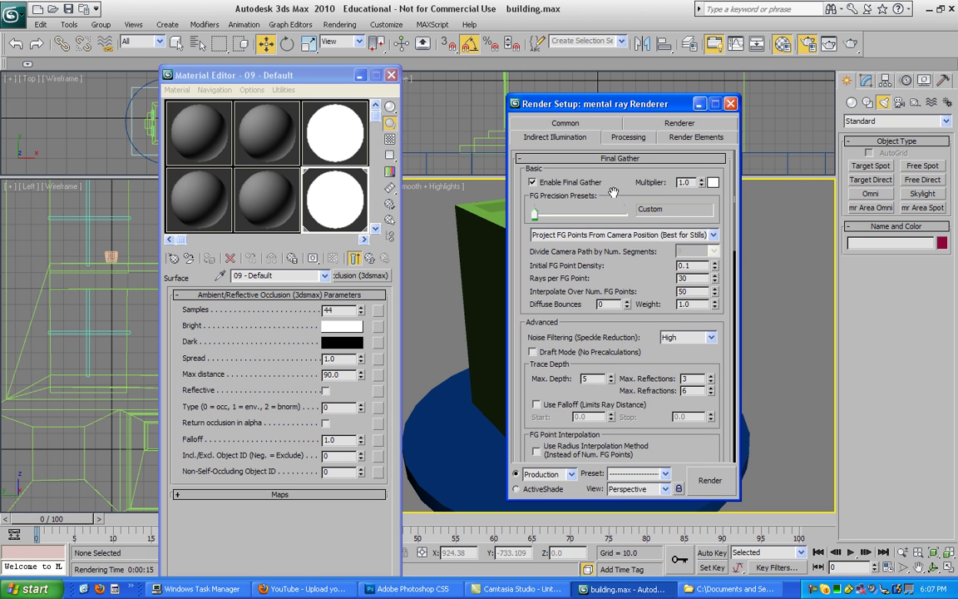
scroll(615, 216, down, 6)
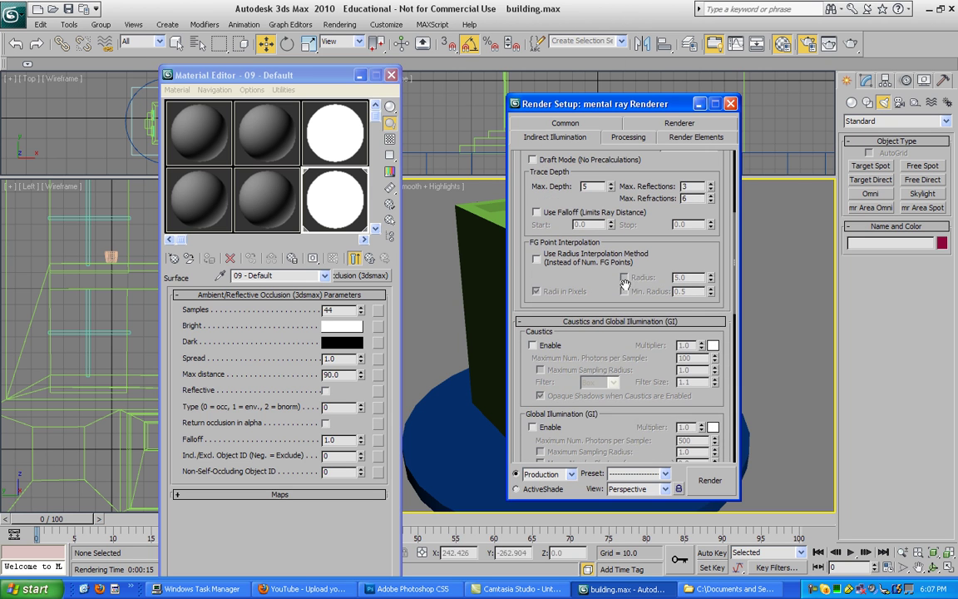
click(537, 259)
click(537, 259)
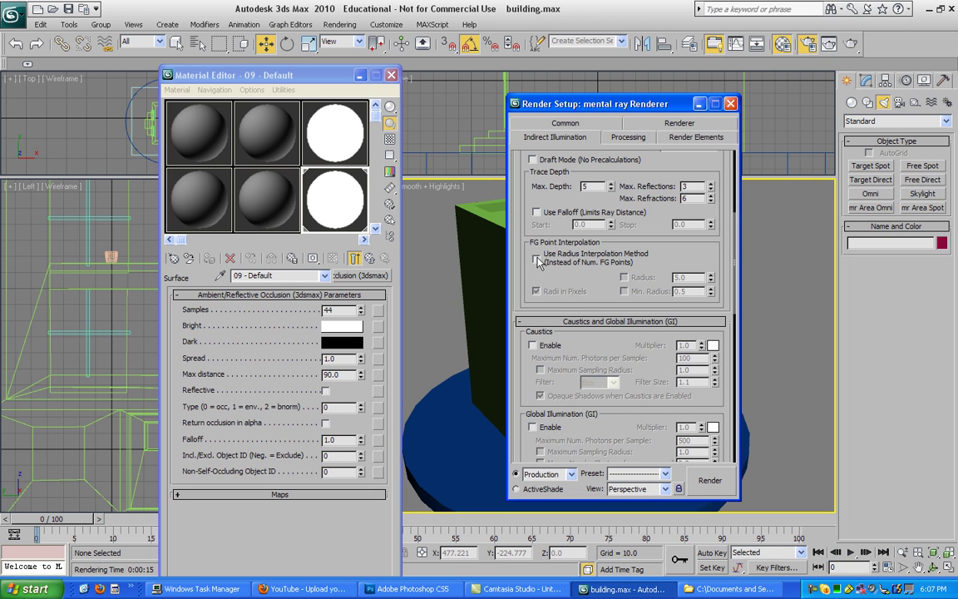